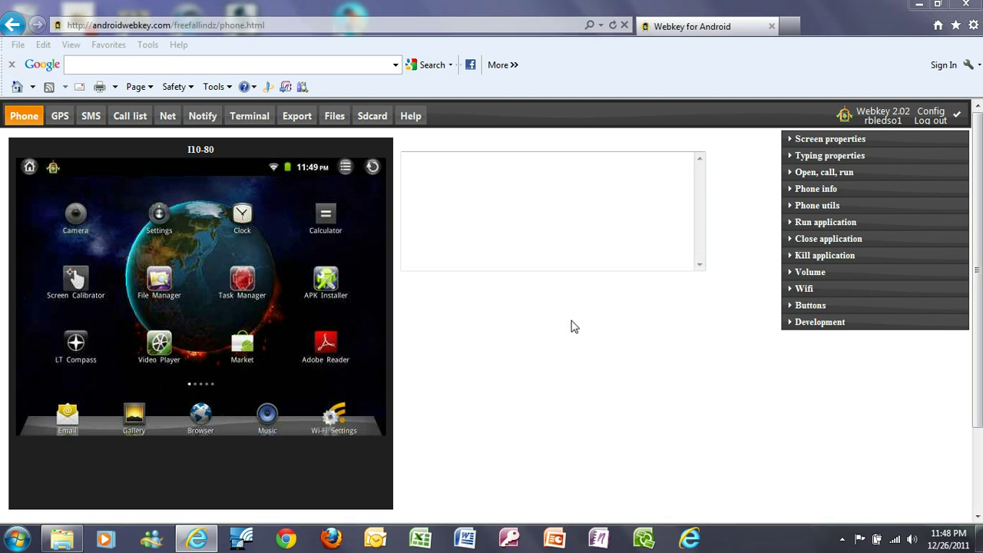
pyautogui.click(577, 252)
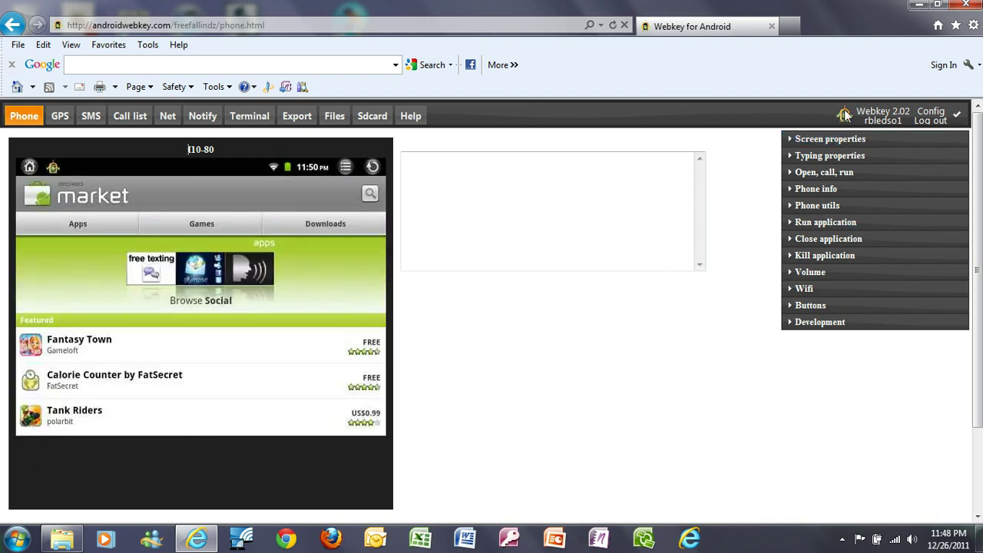
pyautogui.click(919, 5)
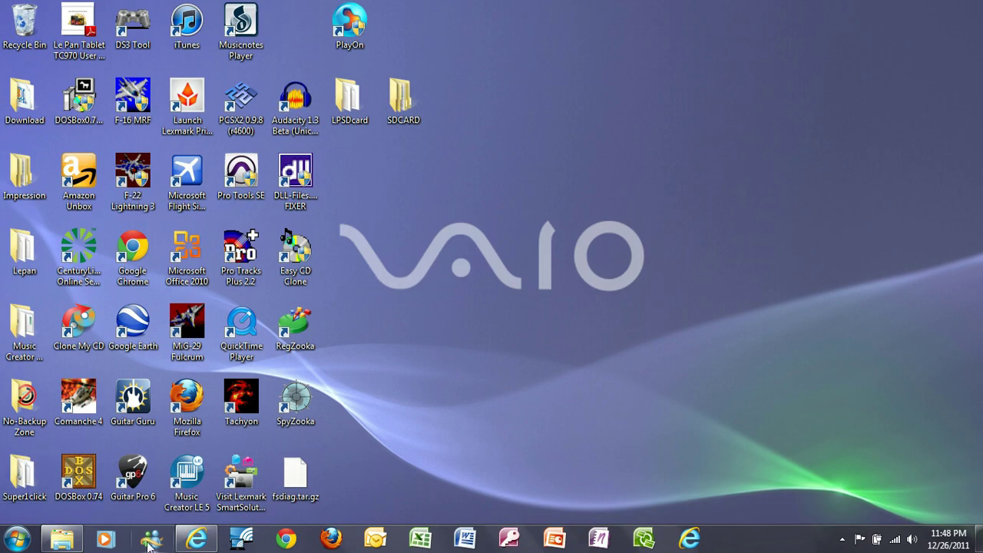
pyautogui.click(197, 538)
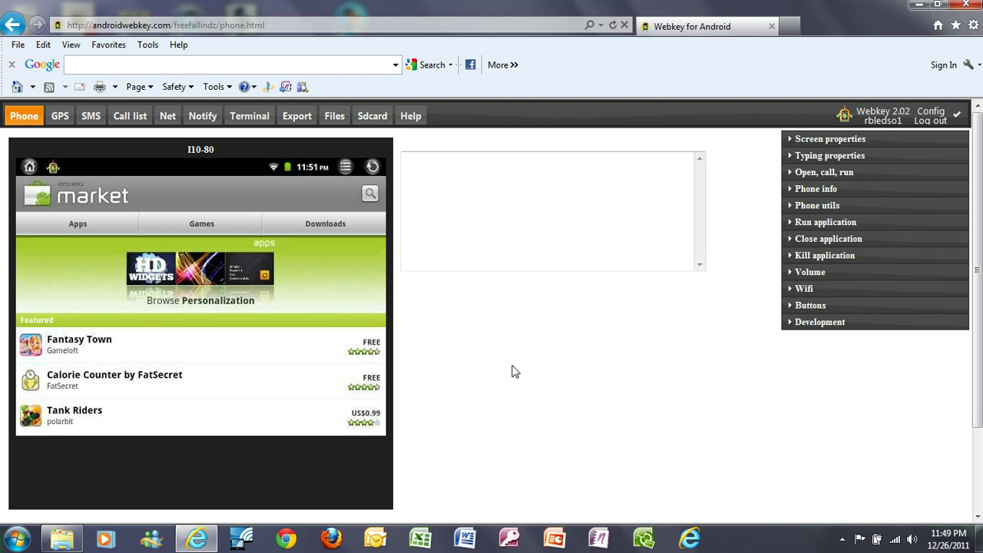
# Step: Return to the tablet's home screen with 3D Launcher, then open the Browser with its address ready for editing
pyautogui.click(31, 169)
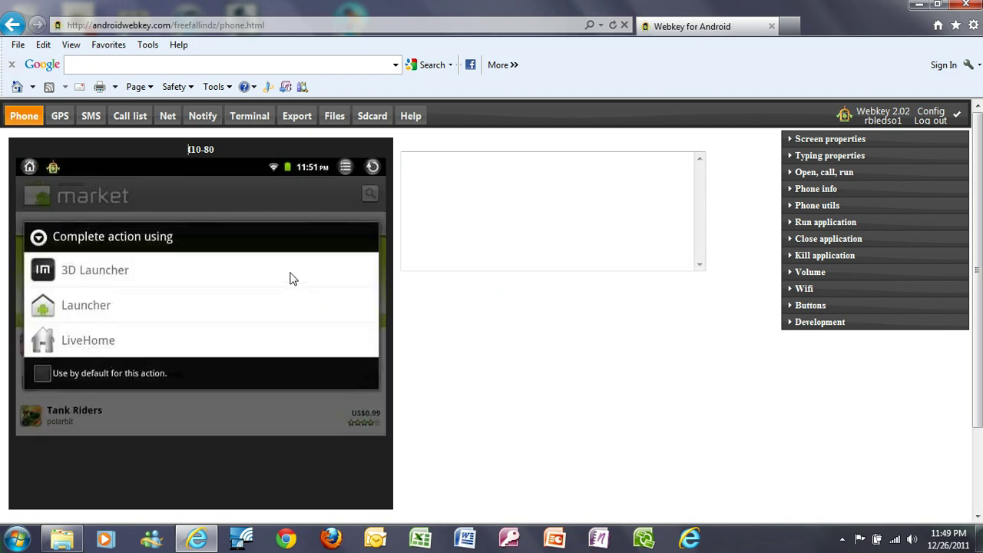
pyautogui.click(290, 278)
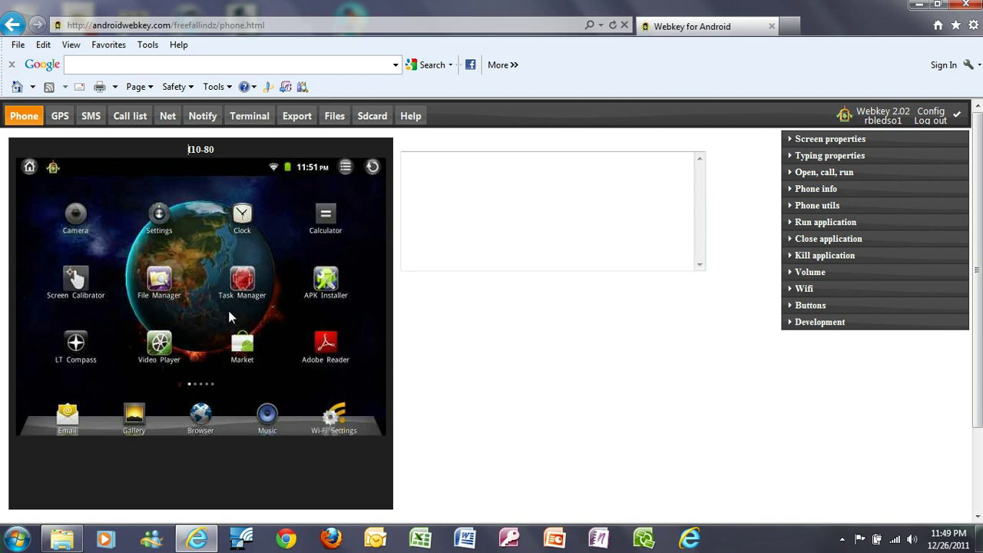
pyautogui.click(202, 415)
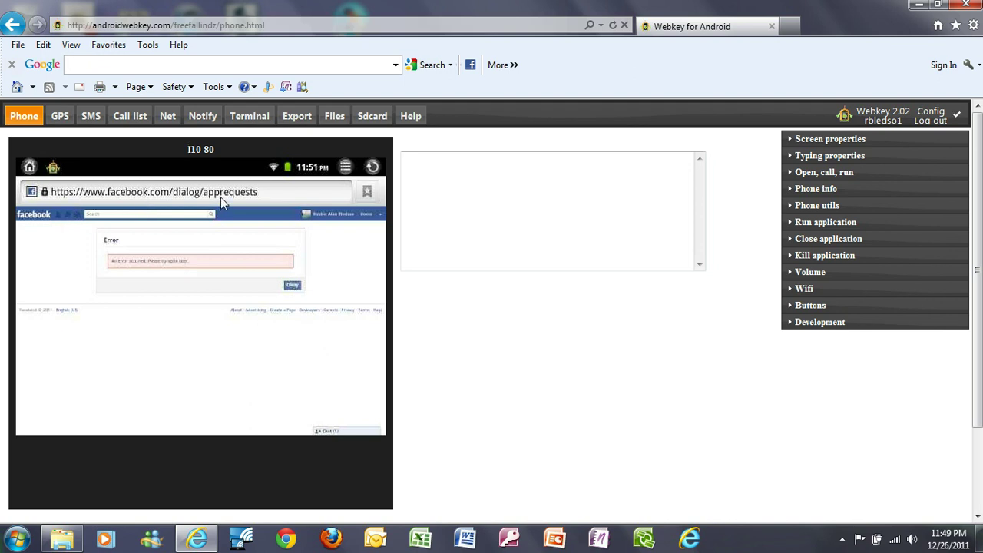
pyautogui.click(249, 196)
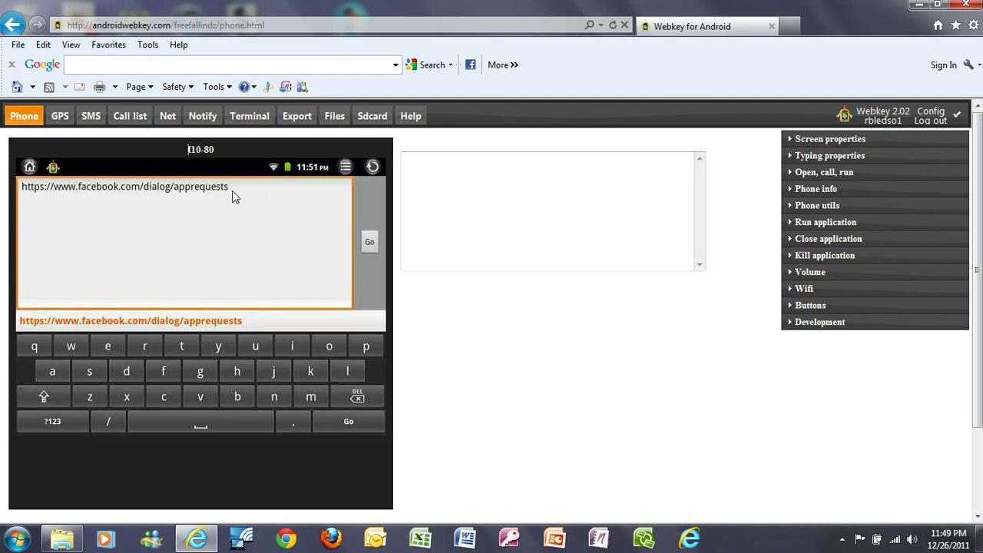
# Step: Try to remove the existing Facebook address by selecting its end, cutting "uests" and pasting it back
pyautogui.moveTo(234, 197); pyautogui.dragTo(84, 205)
pyautogui.click(210, 197)
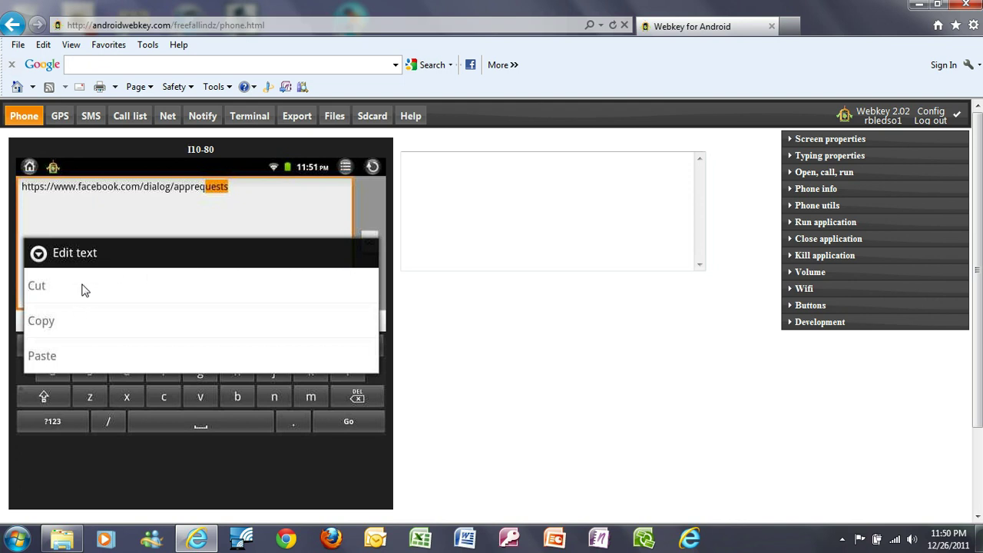
pyautogui.press('Down')
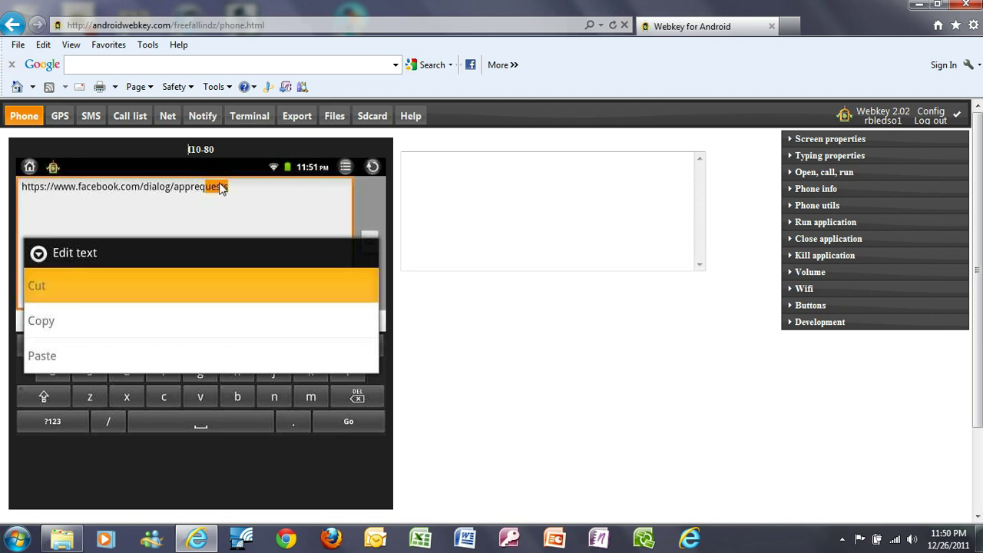
pyautogui.press('Return')
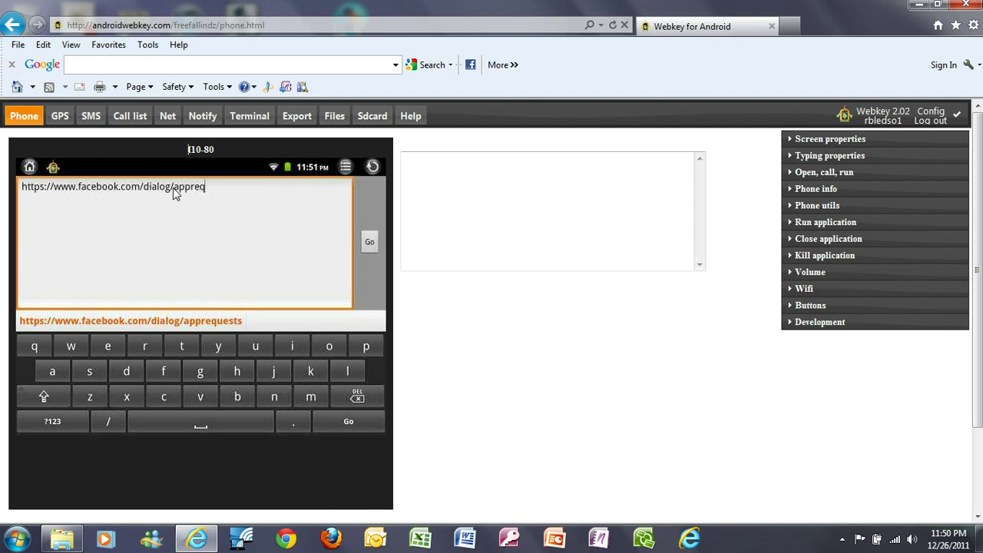
pyautogui.click(25, 186)
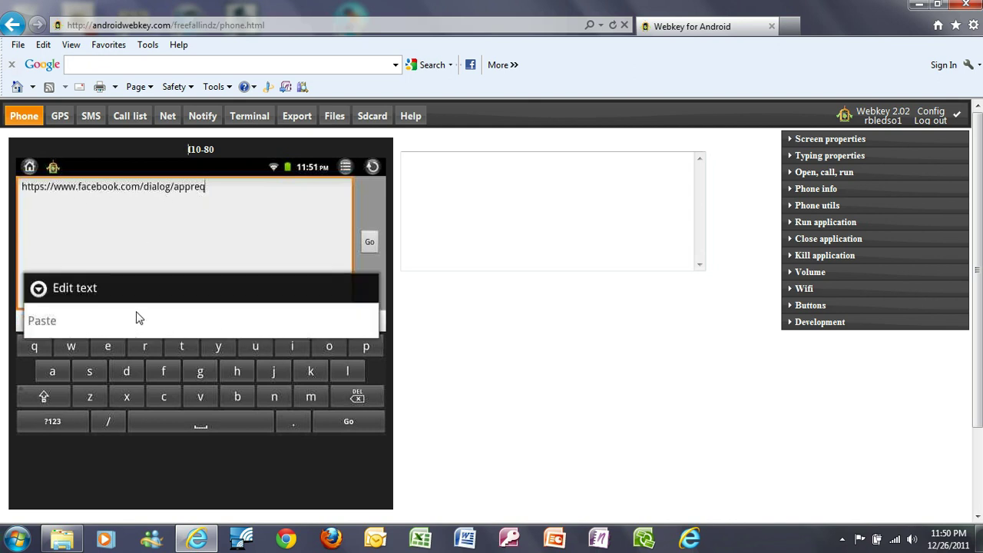
pyautogui.click(275, 305)
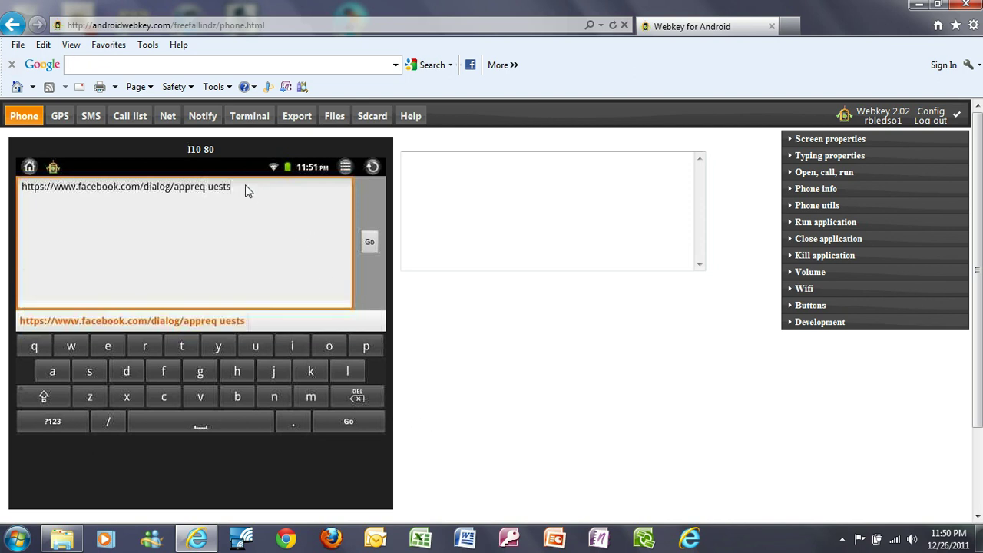
# Step: Delete the whole Facebook address from the tablet browser's address field
pyautogui.click(354, 397)
pyautogui.click(354, 397)
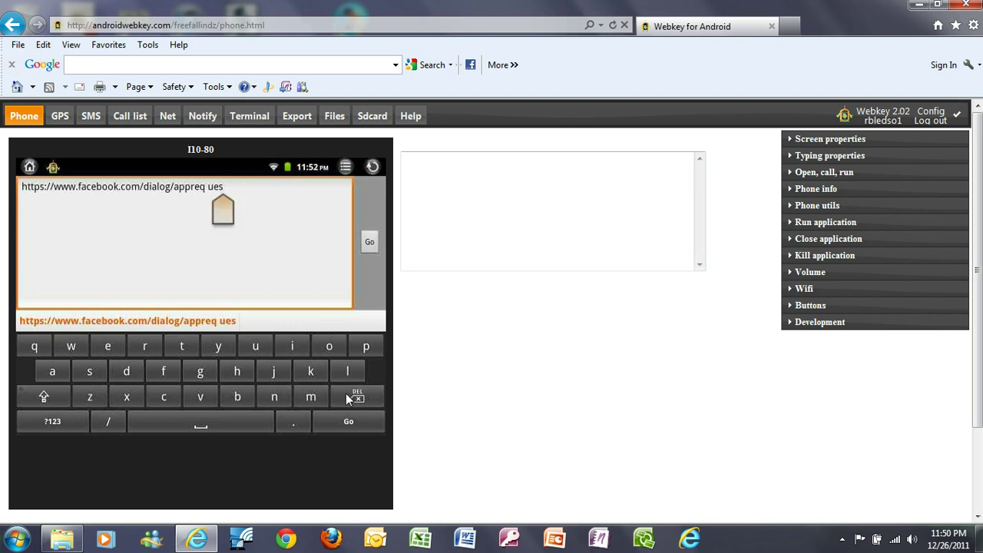
pyautogui.click(355, 397)
pyautogui.click(354, 397)
pyautogui.click(355, 397)
pyautogui.click(355, 397)
pyautogui.click(355, 397)
pyautogui.click(349, 397)
pyautogui.click(350, 397)
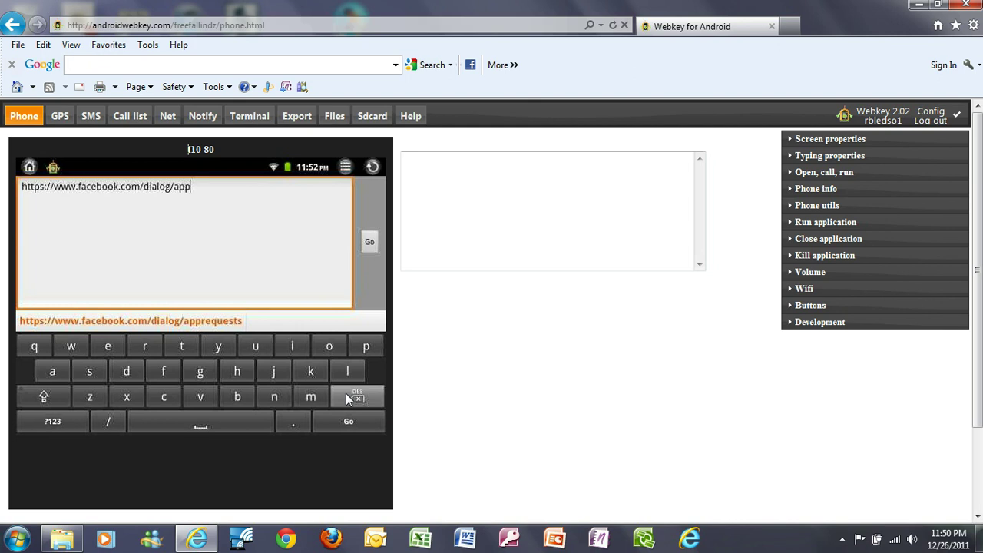
pyautogui.click(349, 397)
pyautogui.click(349, 397)
pyautogui.click(350, 397)
pyautogui.click(349, 397)
pyautogui.click(349, 397)
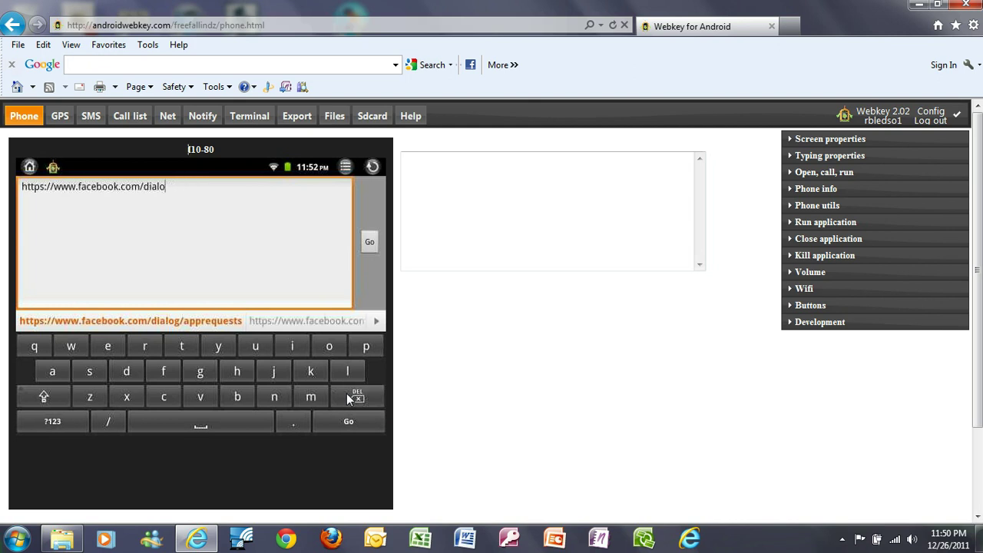
pyautogui.click(349, 397)
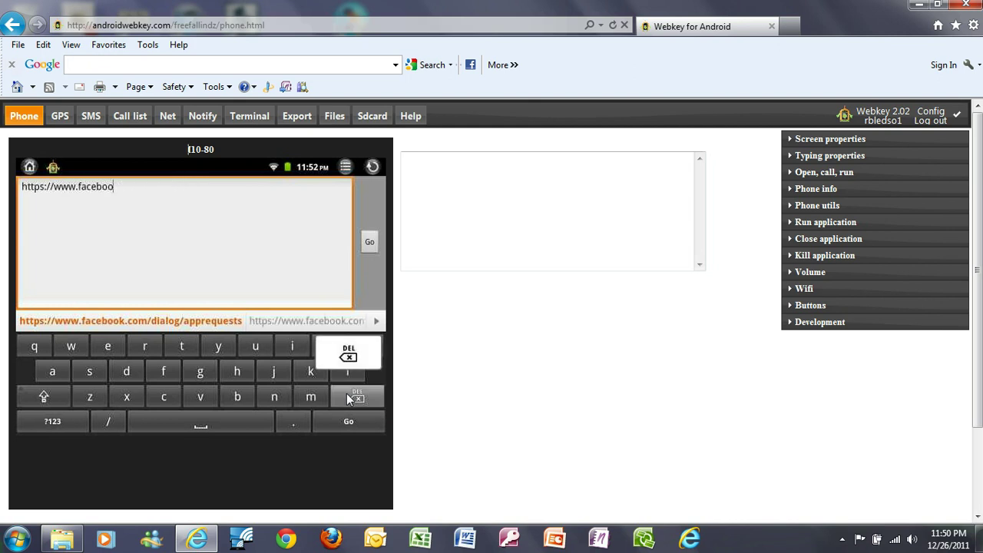
pyautogui.click(350, 397)
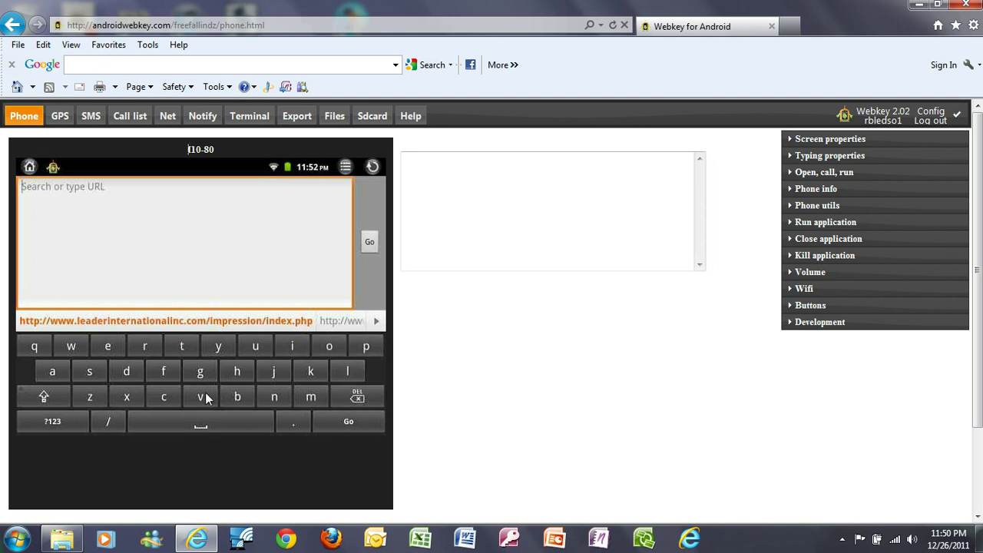
pyautogui.click(183, 349)
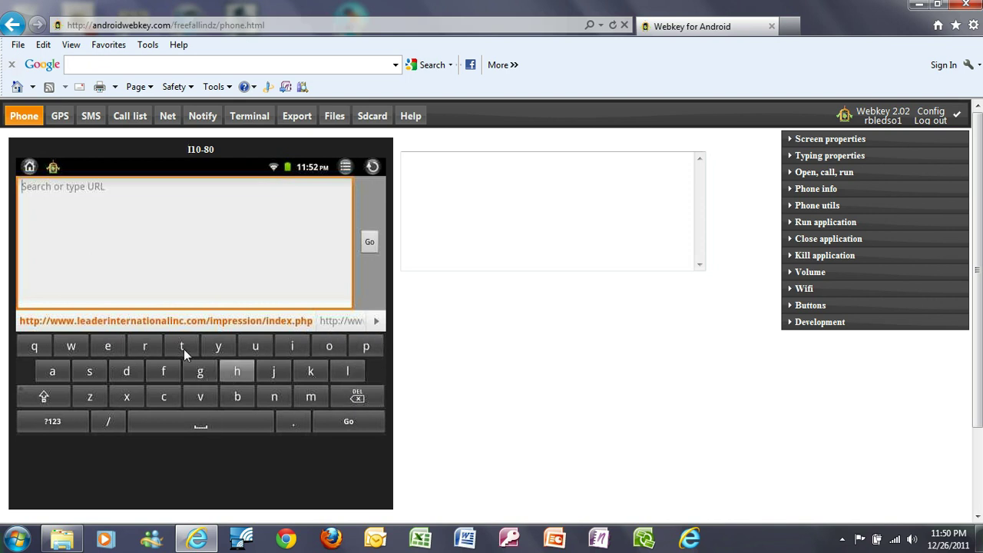
pyautogui.click(366, 349)
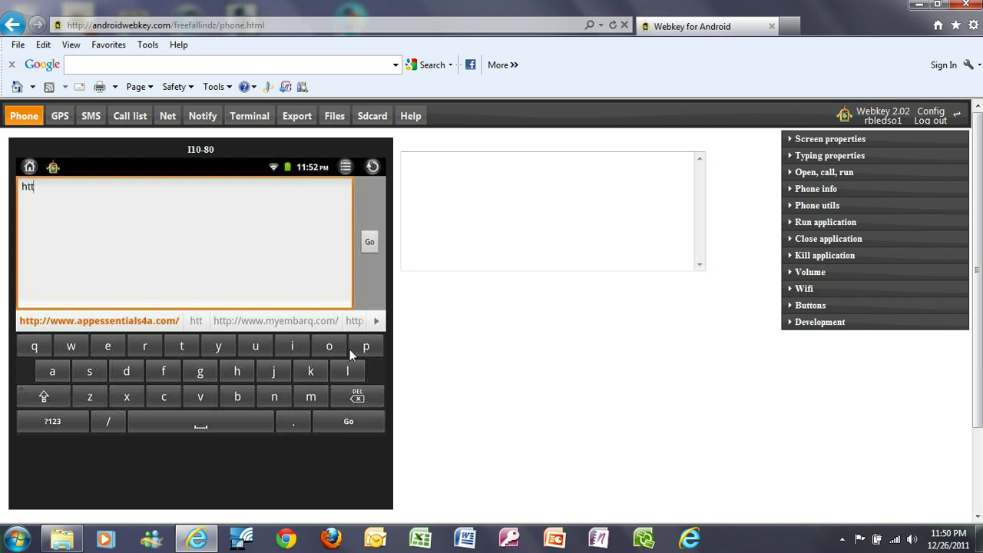
pyautogui.click(52, 420)
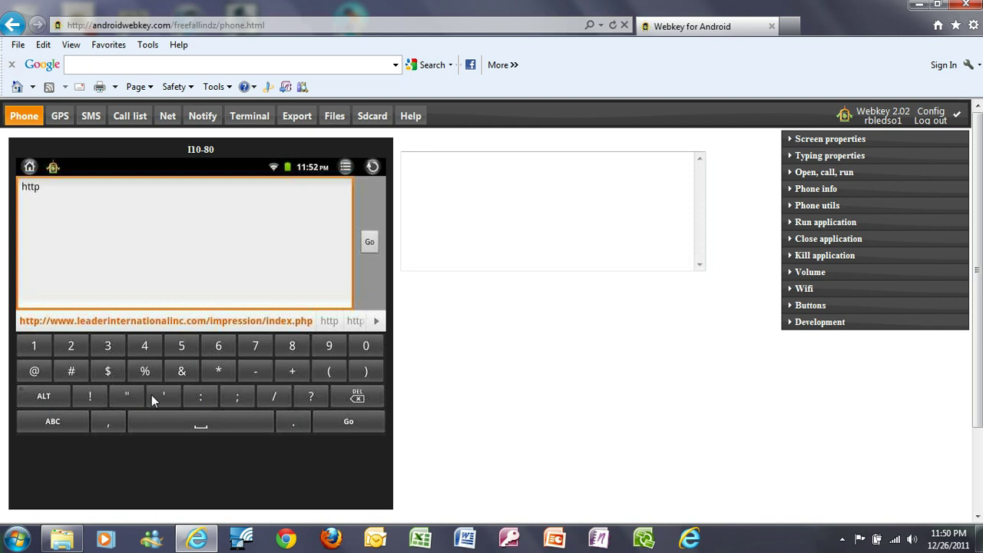
pyautogui.click(274, 394)
pyautogui.click(274, 394)
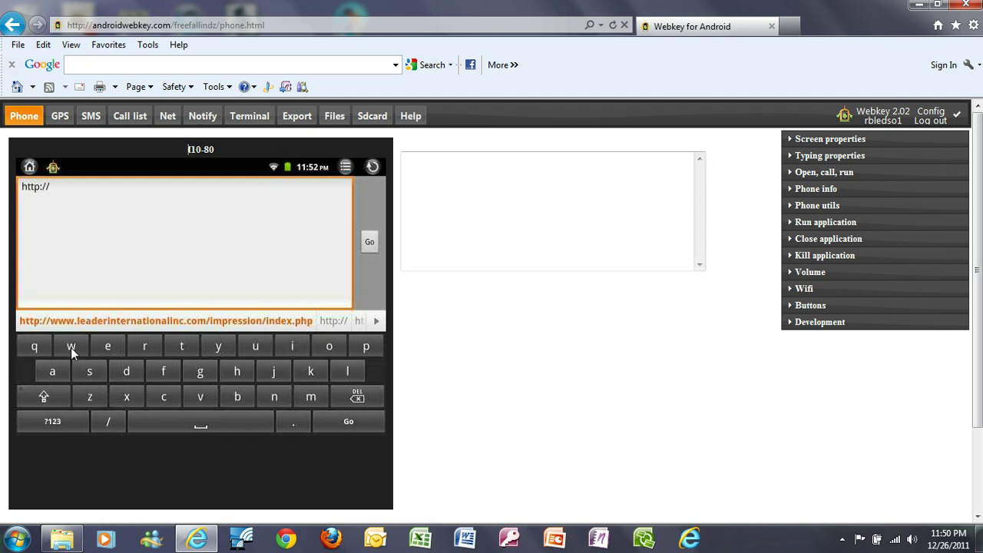
pyautogui.click(71, 347)
pyautogui.click(71, 347)
pyautogui.click(71, 347)
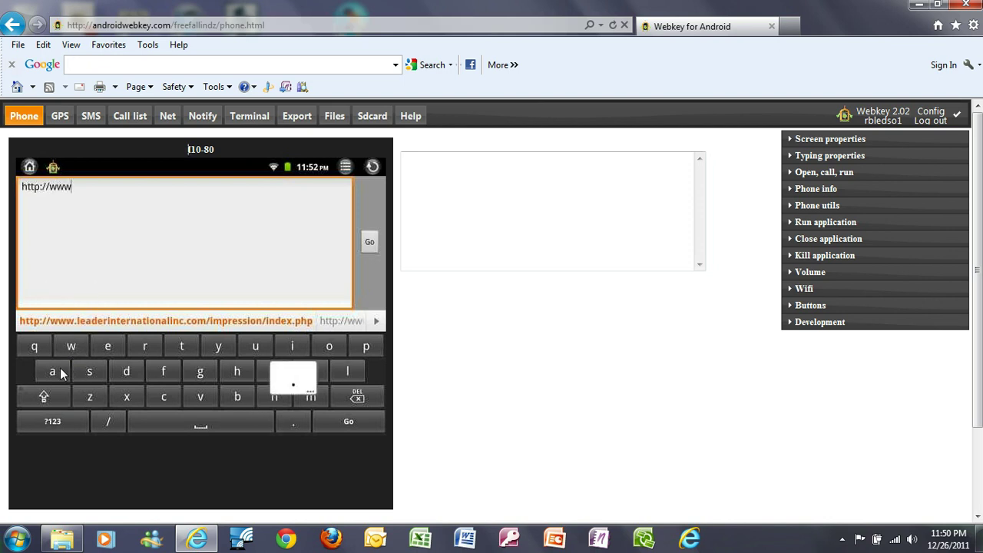
pyautogui.write('app')
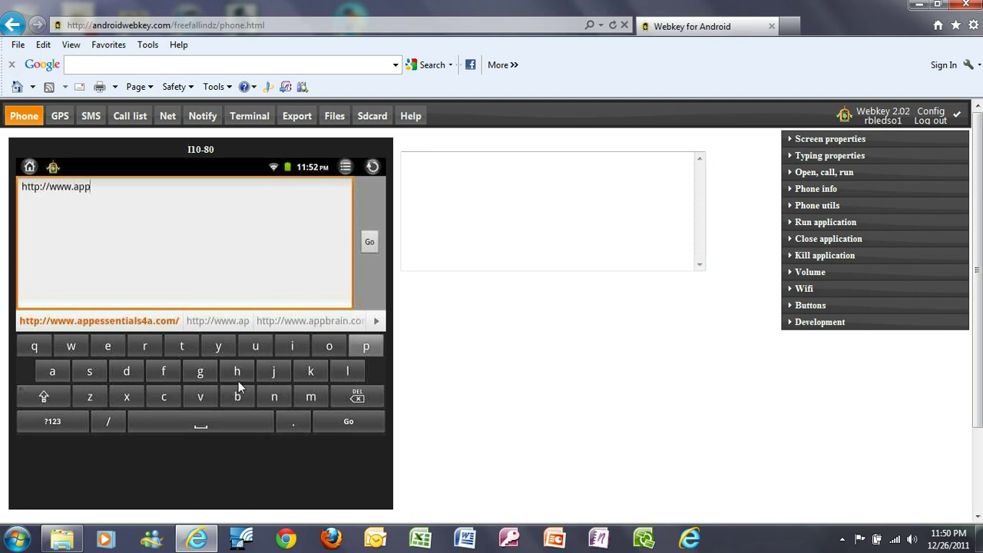
pyautogui.write('l')
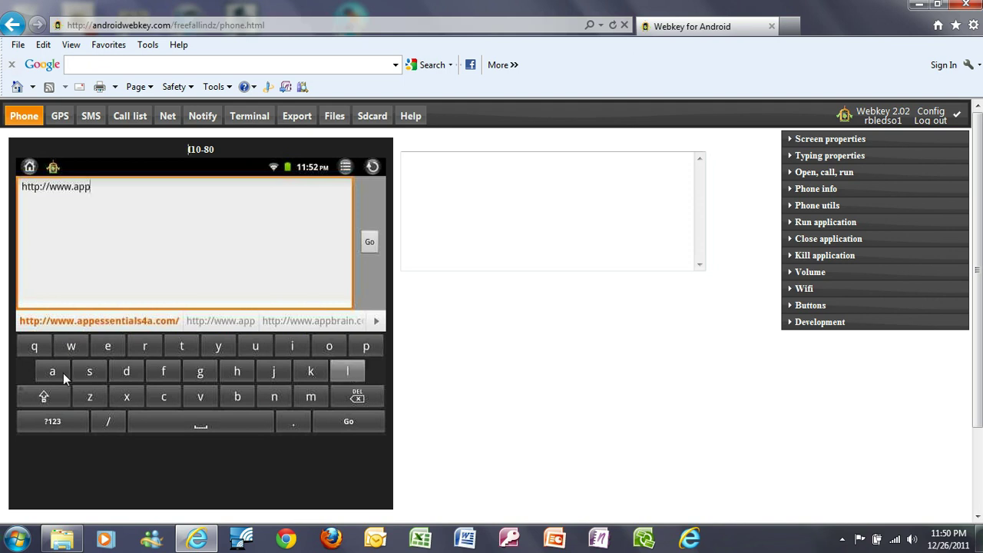
pyautogui.click(63, 372)
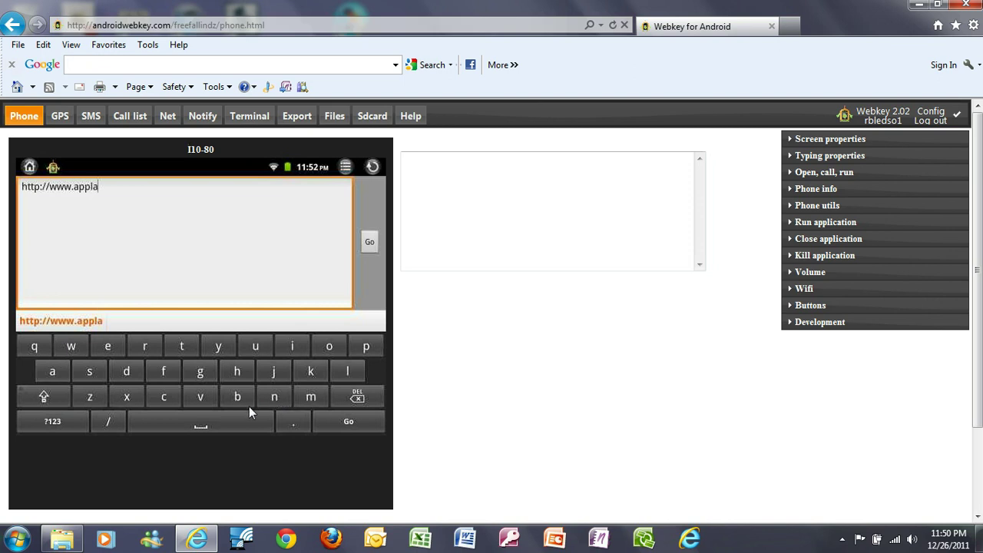
pyautogui.click(279, 399)
pyautogui.click(180, 348)
pyautogui.click(295, 421)
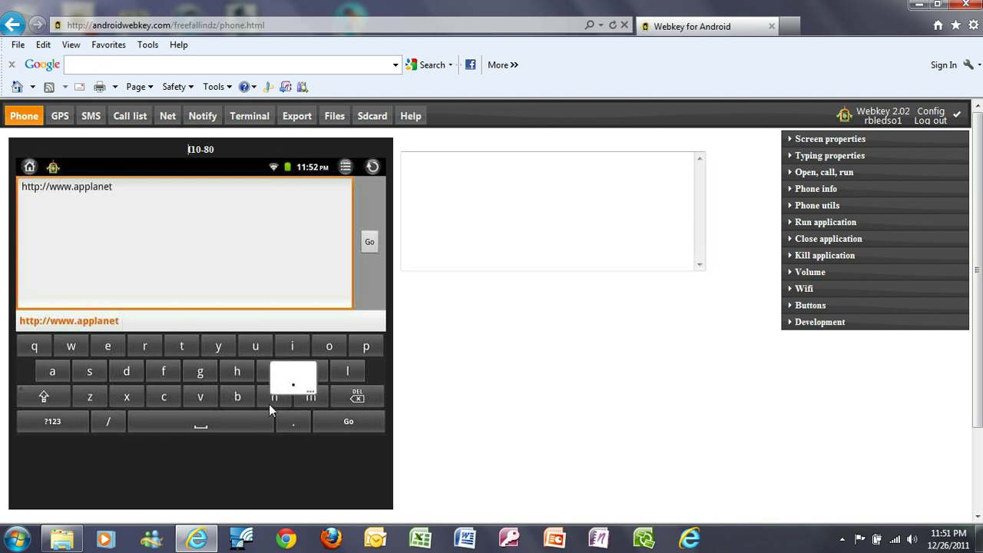
pyautogui.click(104, 345)
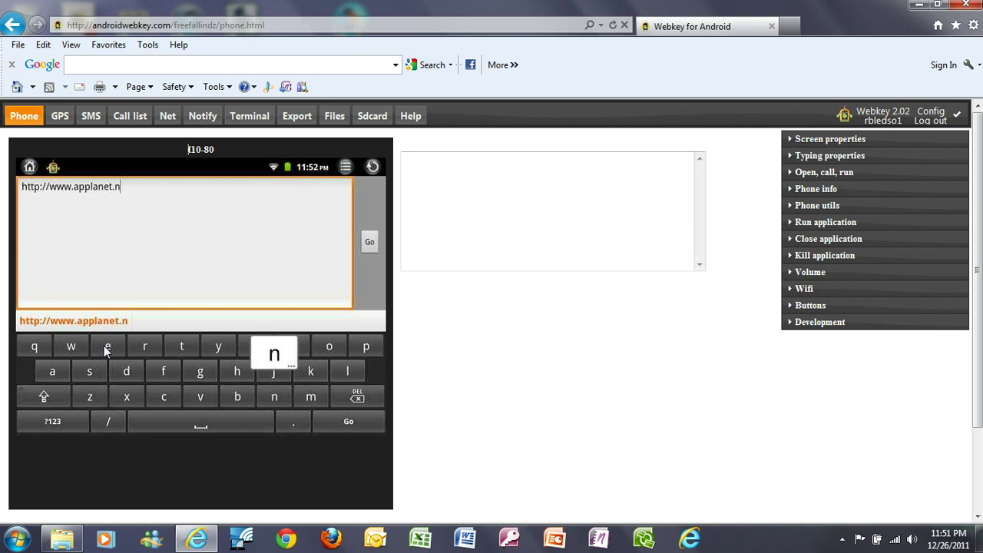
pyautogui.click(182, 346)
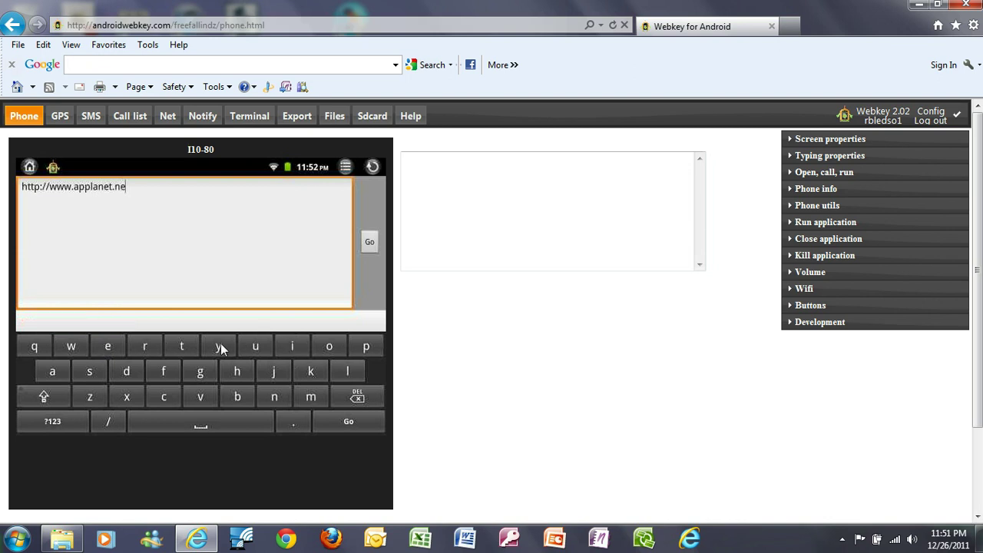
pyautogui.click(370, 244)
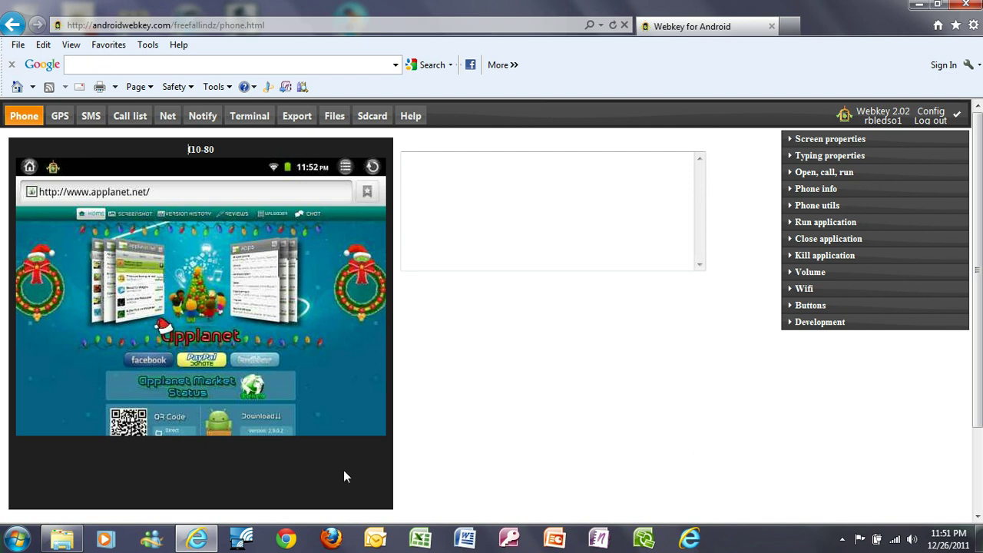
# Step: Download the Applanet app from the site and open the finished app-2.apk download from the tablet's notifications
pyautogui.click(258, 415)
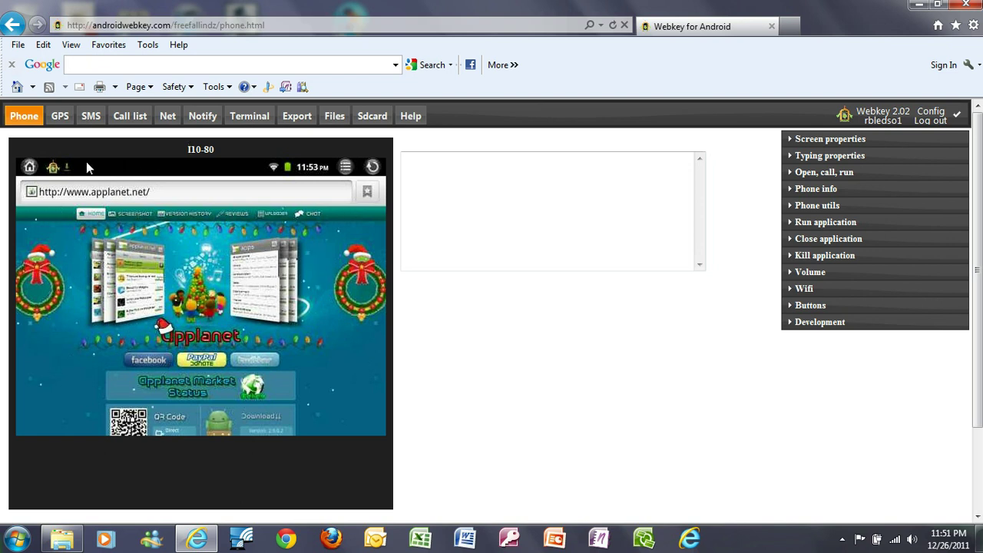
pyautogui.moveTo(86, 161); pyautogui.dragTo(88, 442)
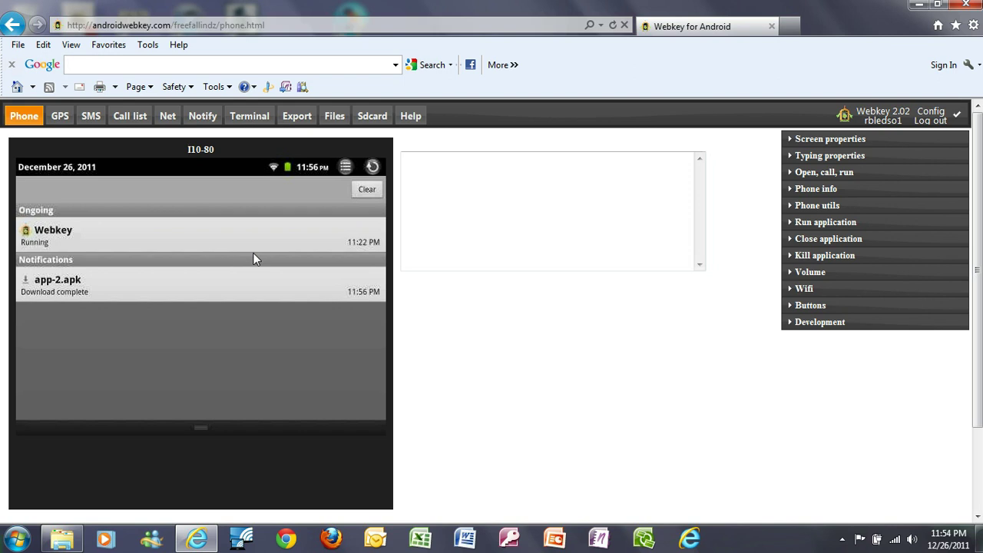
pyautogui.click(70, 290)
pyautogui.click(65, 284)
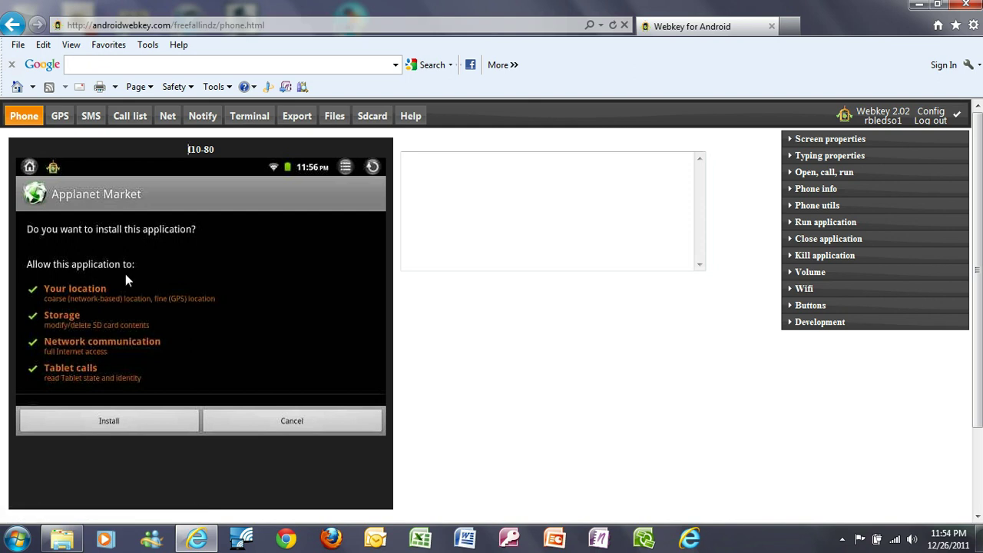
# Step: Install Applanet Market with the requested permissions and open it, dismissing its changelog
pyautogui.click(124, 423)
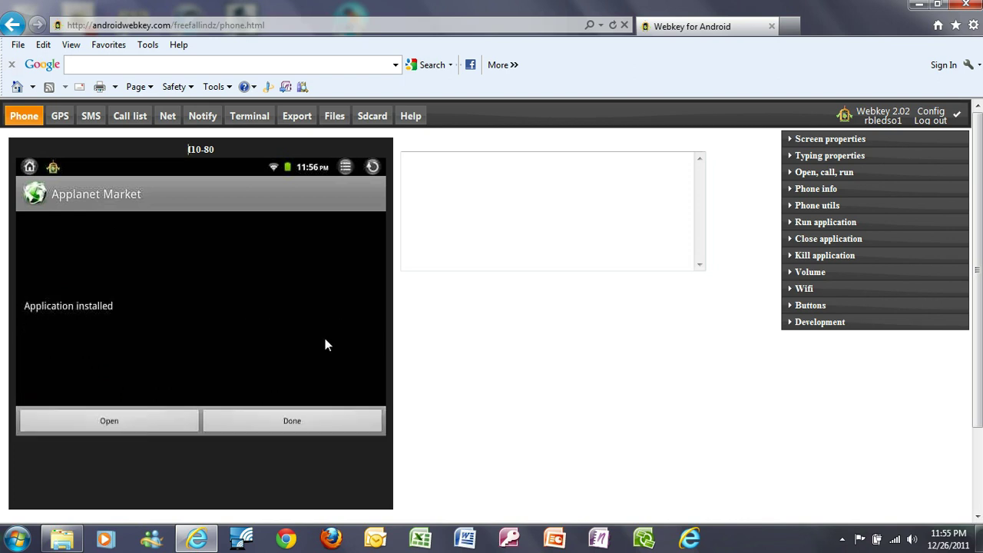
pyautogui.click(116, 420)
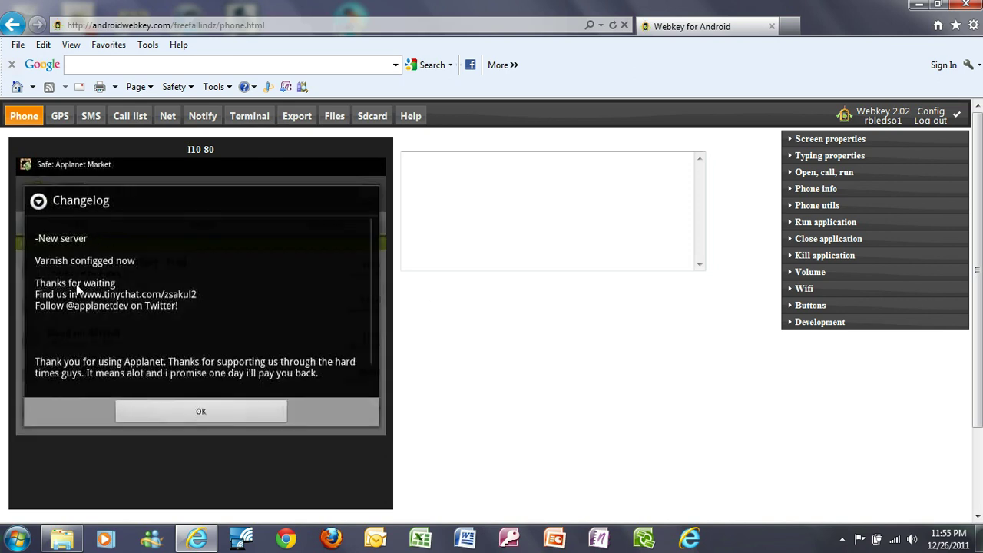
pyautogui.click(163, 412)
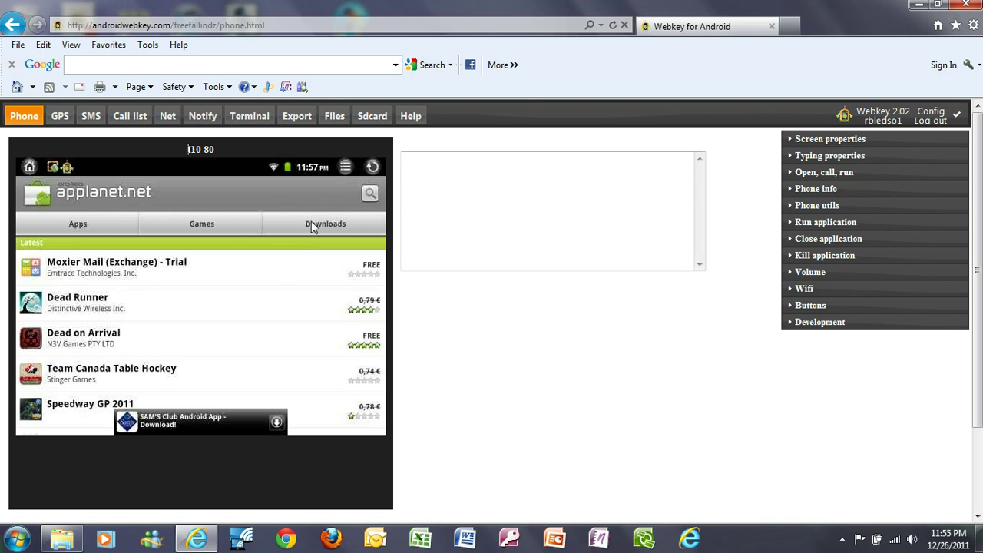
# Step: Search Applanet Market for facebook and browse the results down to the Facebook for Android entry
pyautogui.click(370, 195)
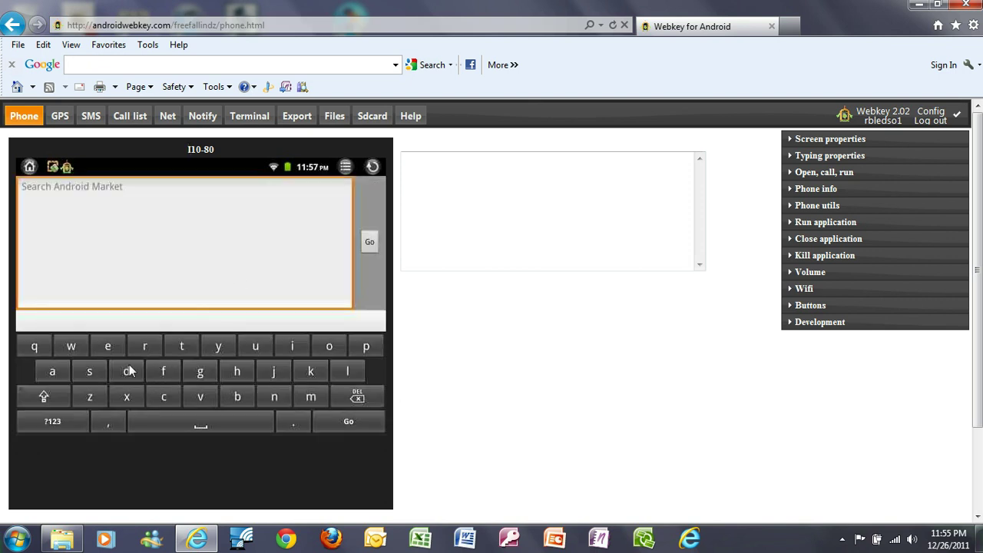
pyautogui.write('fa')
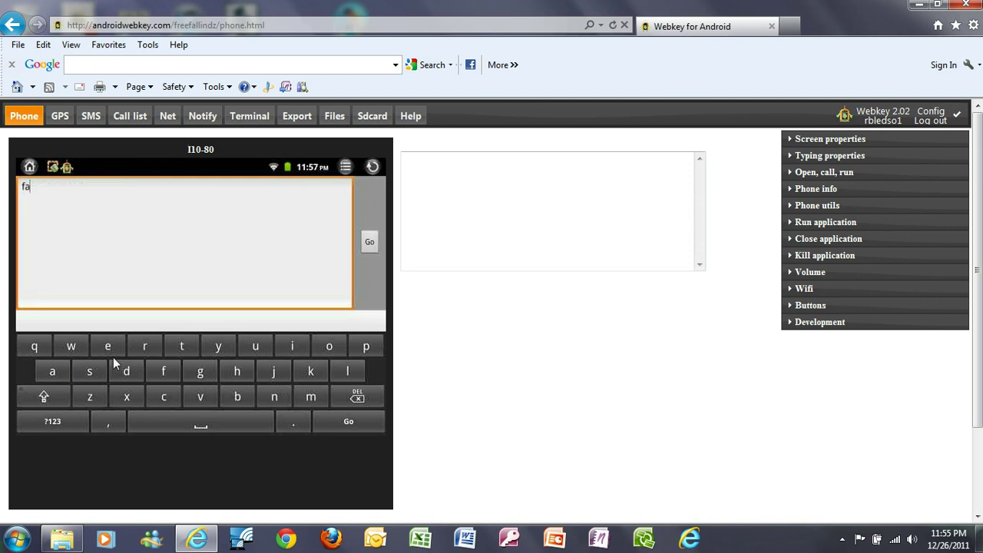
pyautogui.write('ceboo')
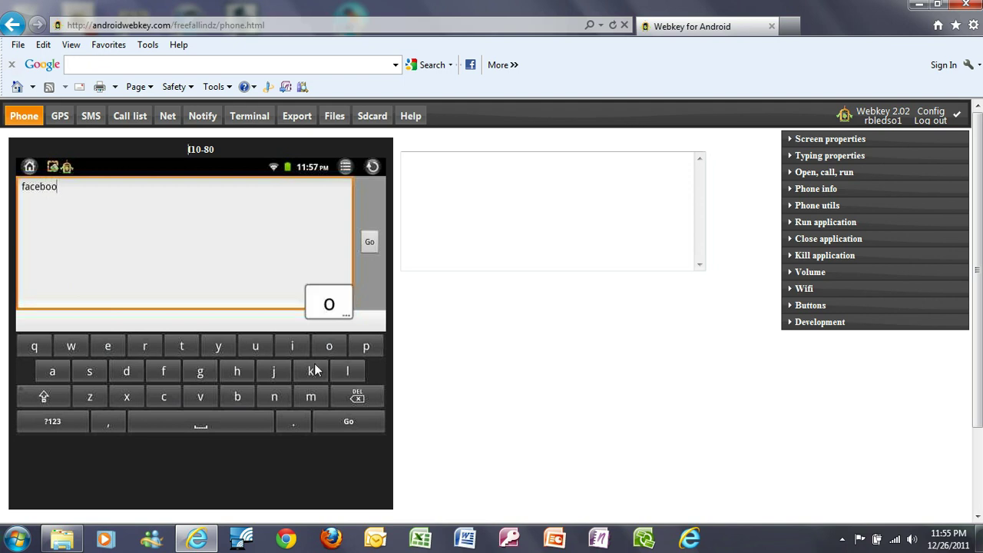
pyautogui.click(313, 371)
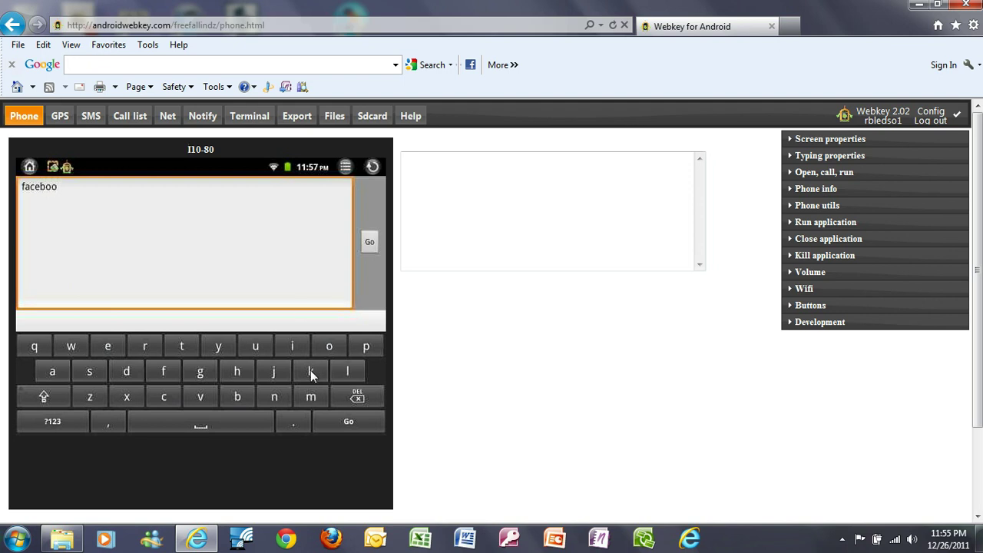
pyautogui.click(369, 243)
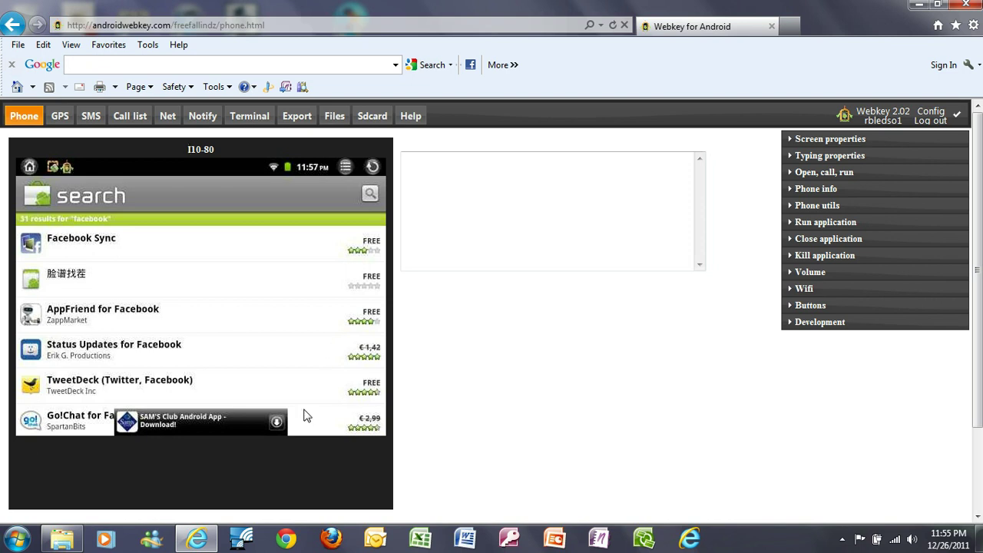
pyautogui.scroll(-2, 300, 330)
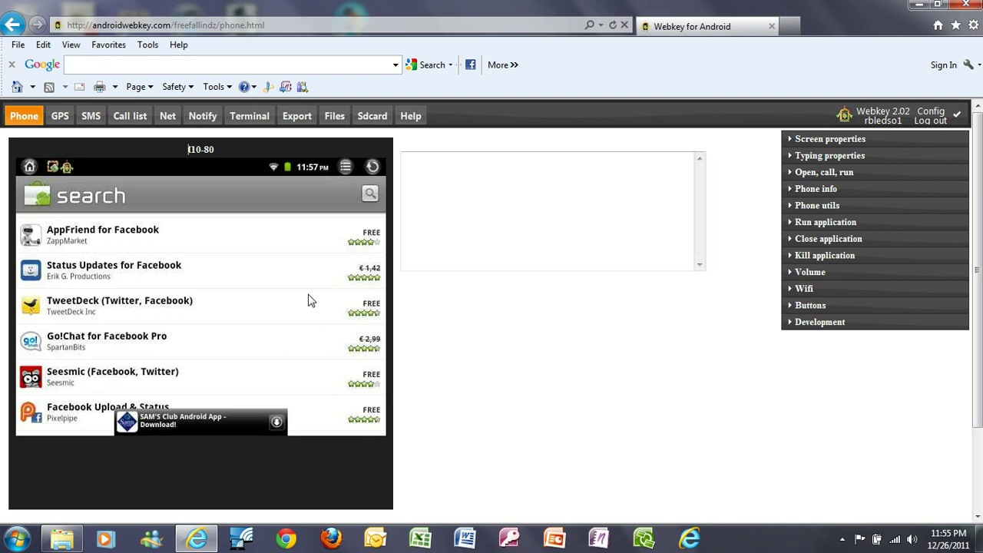
pyautogui.scroll(-1, 308, 303)
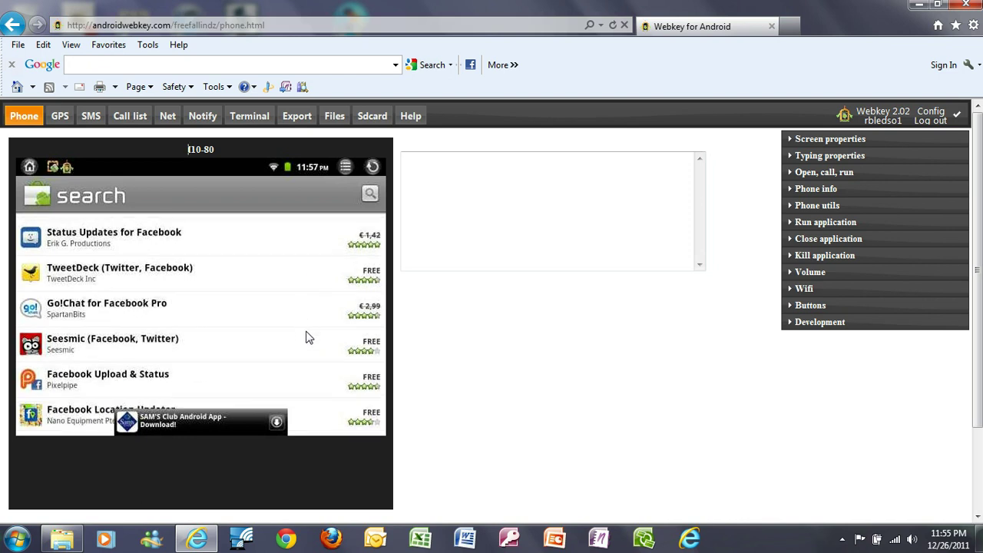
pyautogui.scroll(-1, 308, 238)
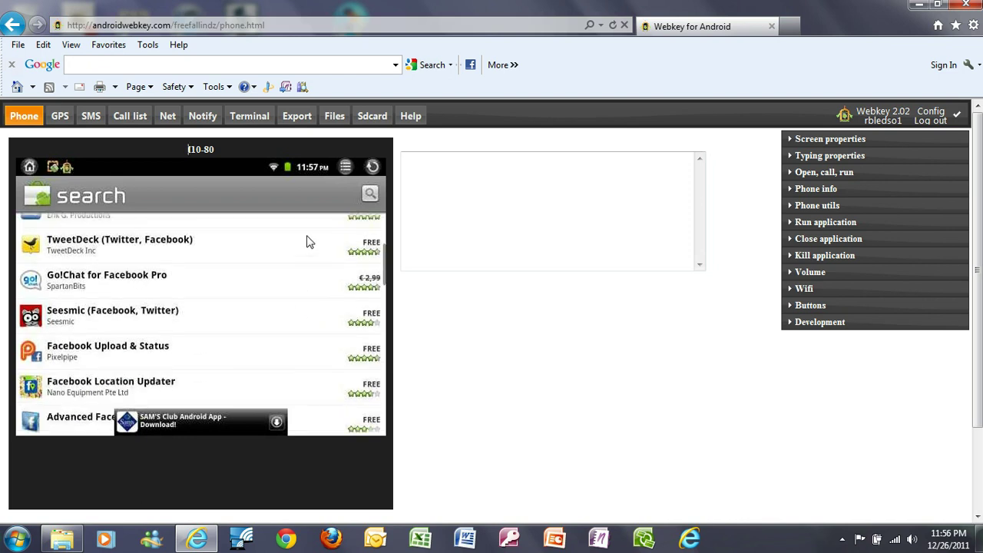
pyautogui.scroll(-5, 306, 242)
pyautogui.scroll(-2, 306, 243)
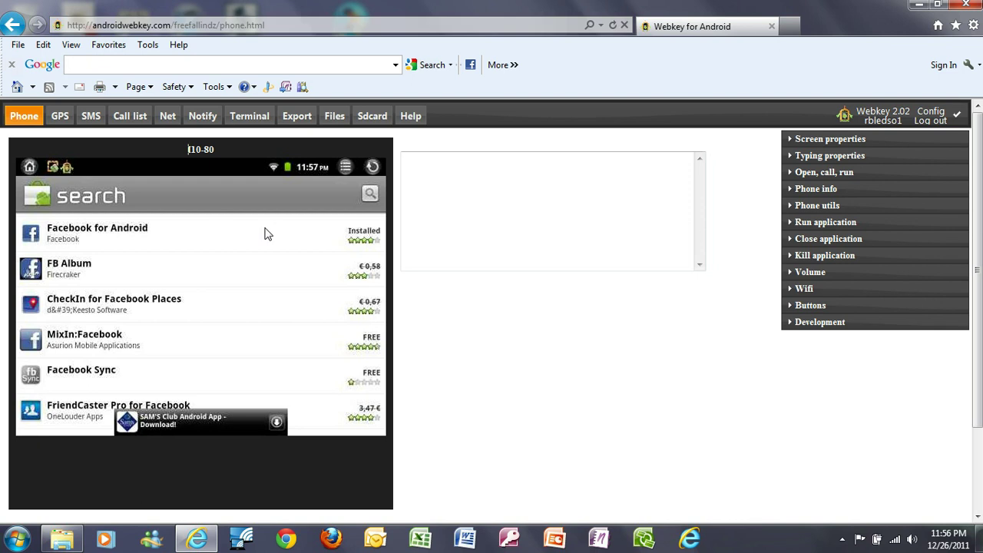
# Step: Go to the tablet's home screen using 3D Launcher and reopen Applanet Market from there
pyautogui.press('Home')
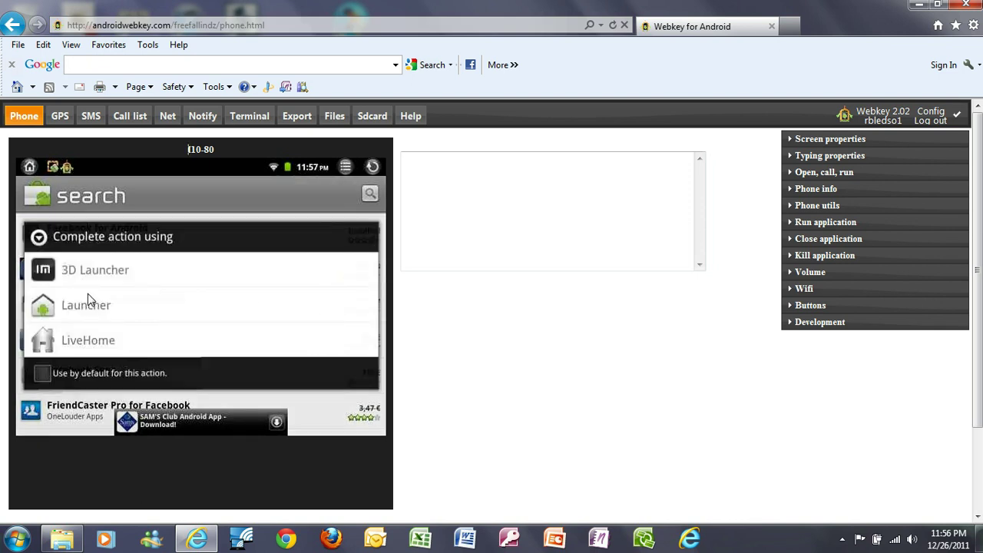
pyautogui.click(85, 273)
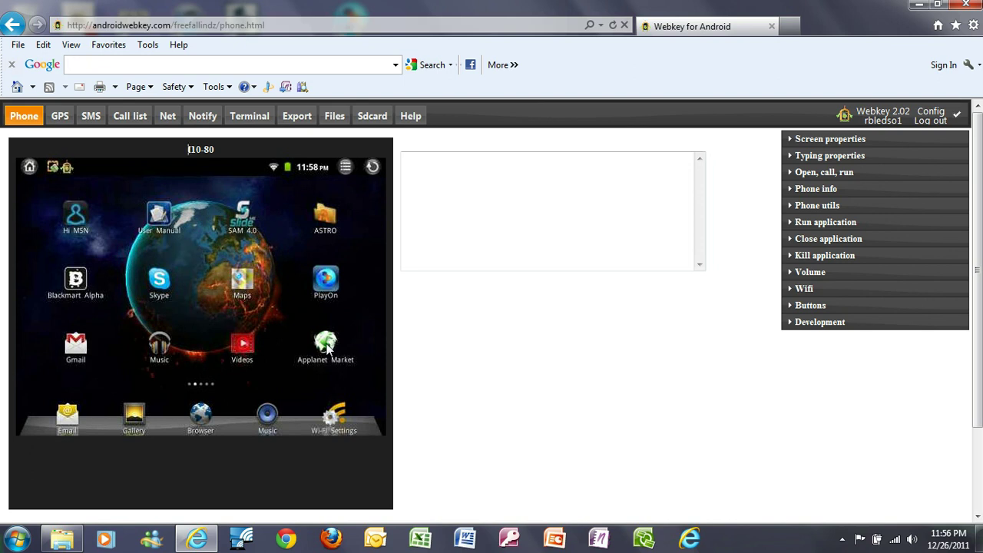
pyautogui.click(328, 349)
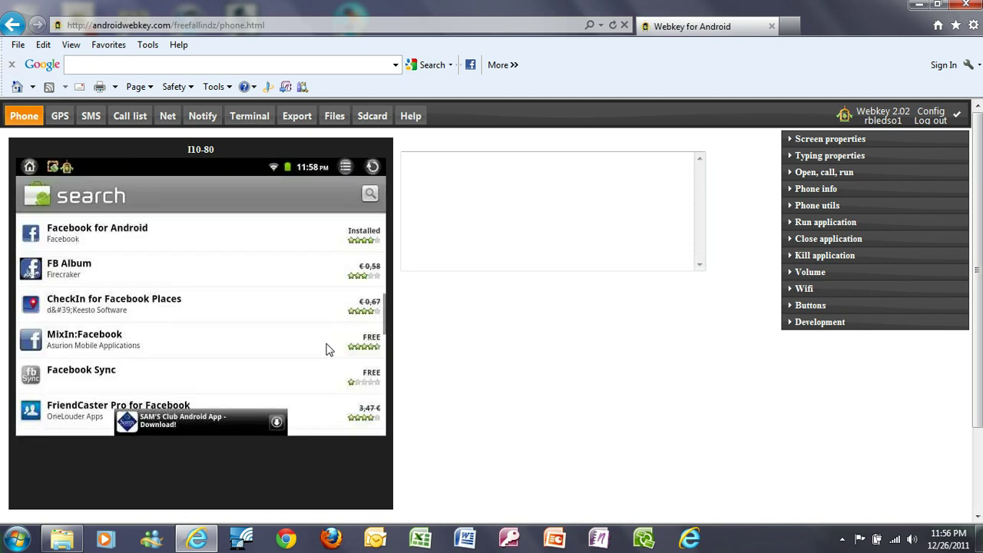
# Step: Switch the tablet's home screen to LiveHome and open the Amazon Appstore from it
pyautogui.click(30, 167)
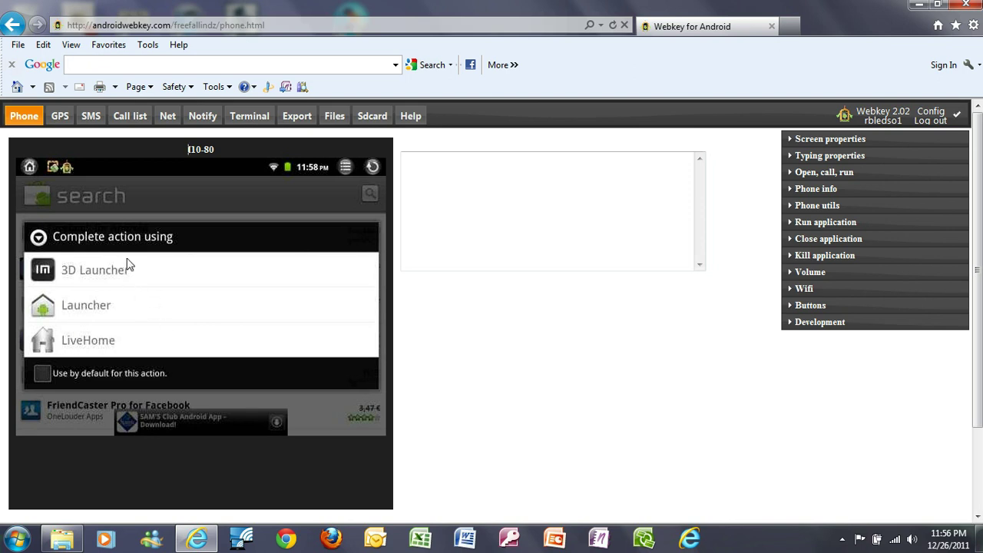
pyautogui.click(80, 343)
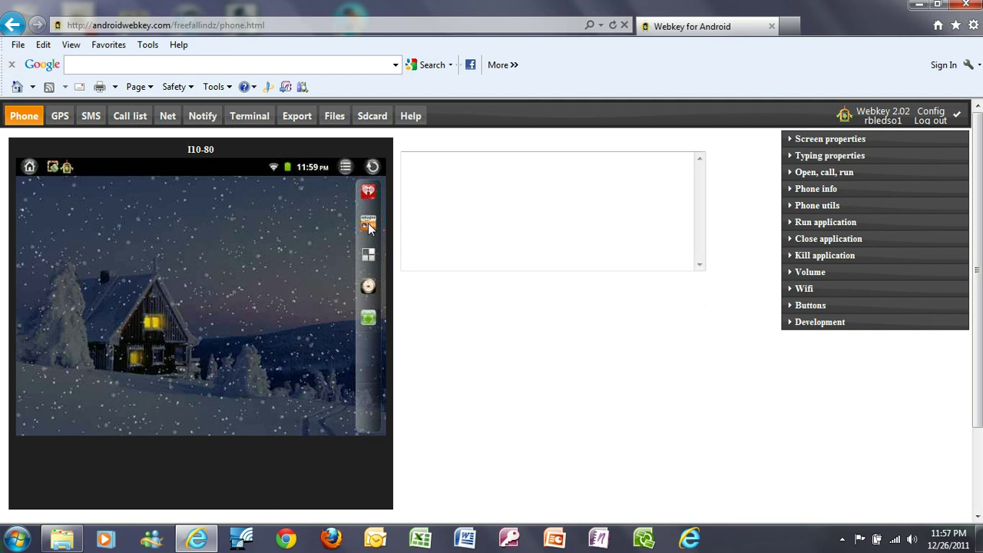
pyautogui.click(369, 225)
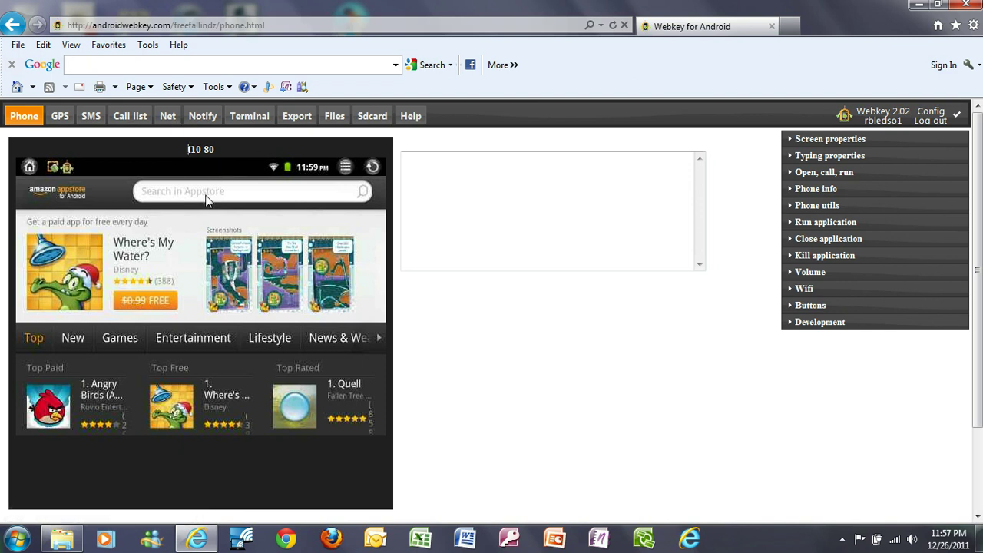
# Step: Return to the LiveHome home screen, then open Android Market and start an app search in it
pyautogui.click(29, 168)
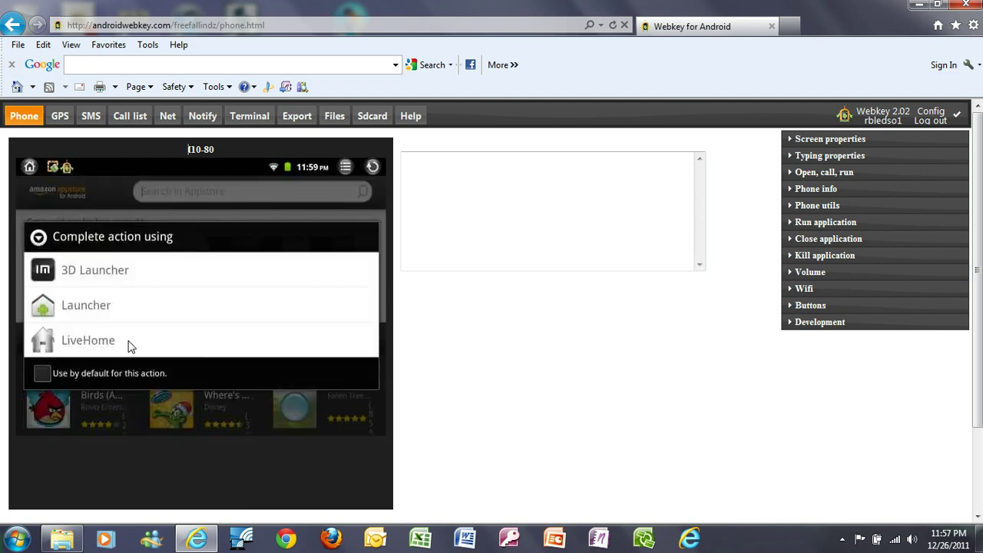
pyautogui.click(128, 342)
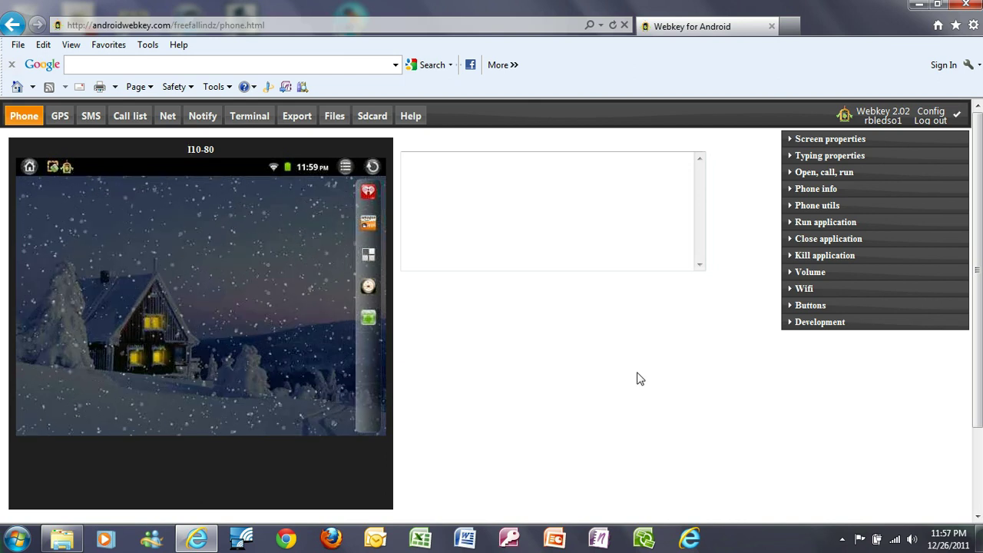
pyautogui.click(369, 318)
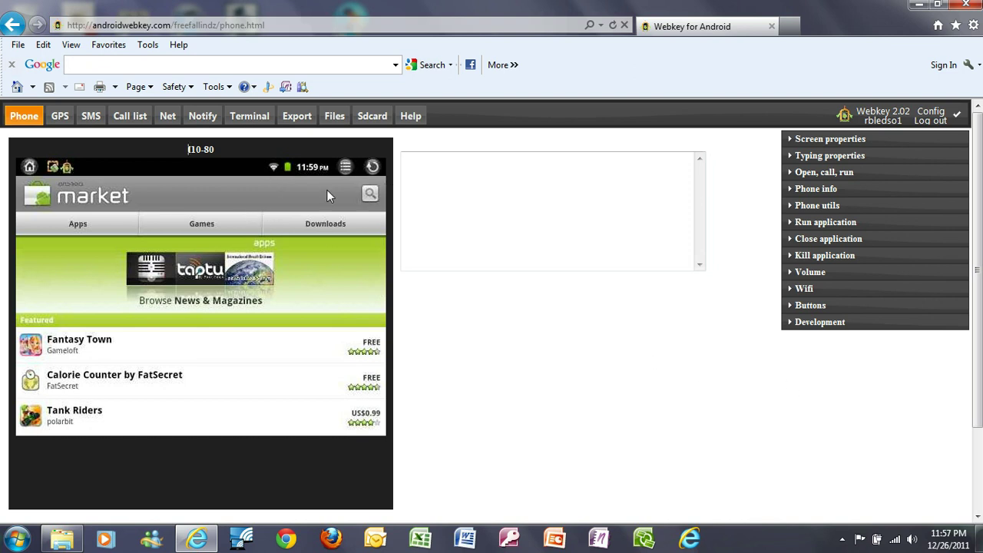
pyautogui.click(369, 195)
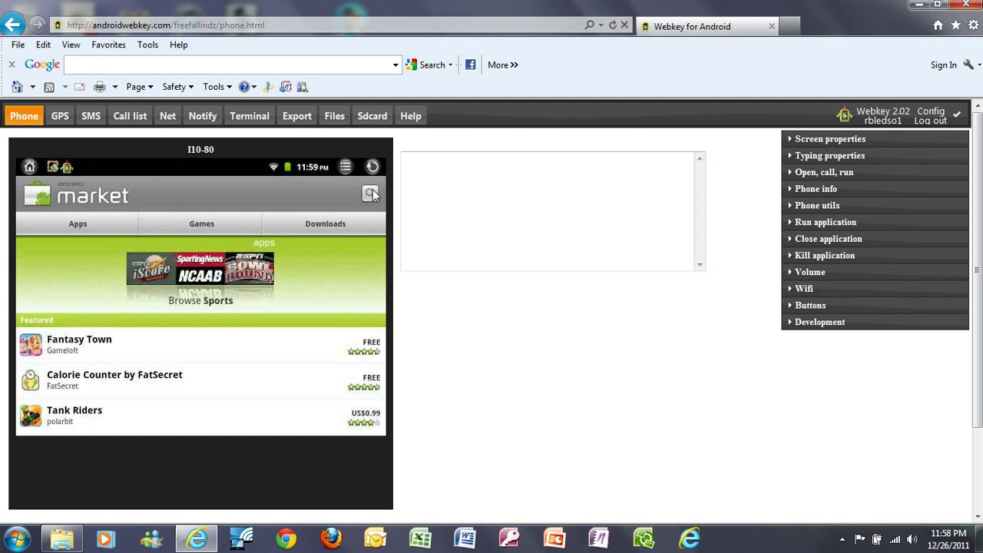
pyautogui.click(370, 195)
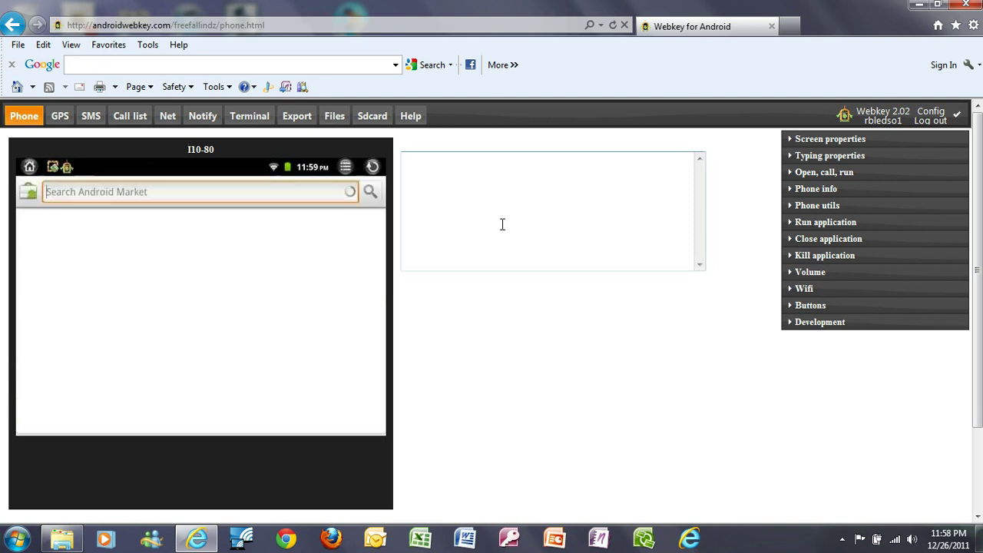